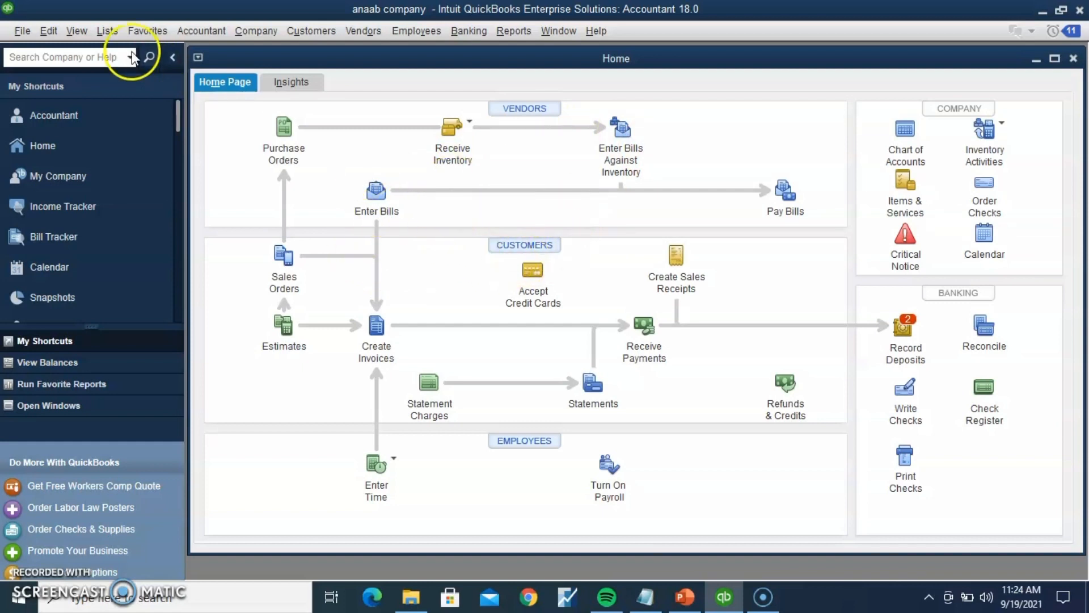
pyautogui.click(21, 31)
pyautogui.click(35, 40)
pyautogui.click(21, 34)
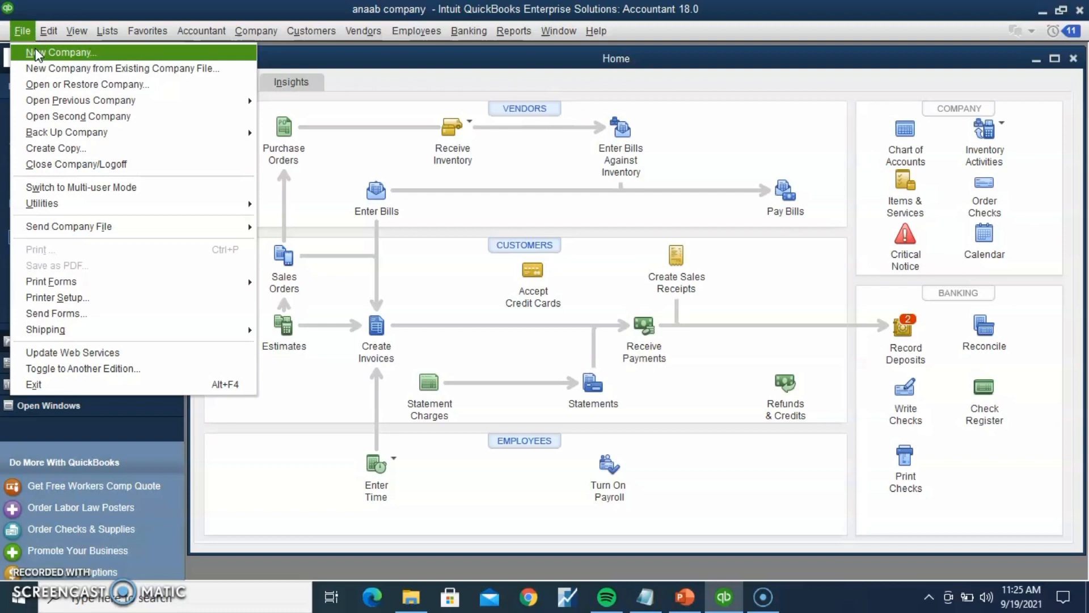
pyautogui.click(37, 53)
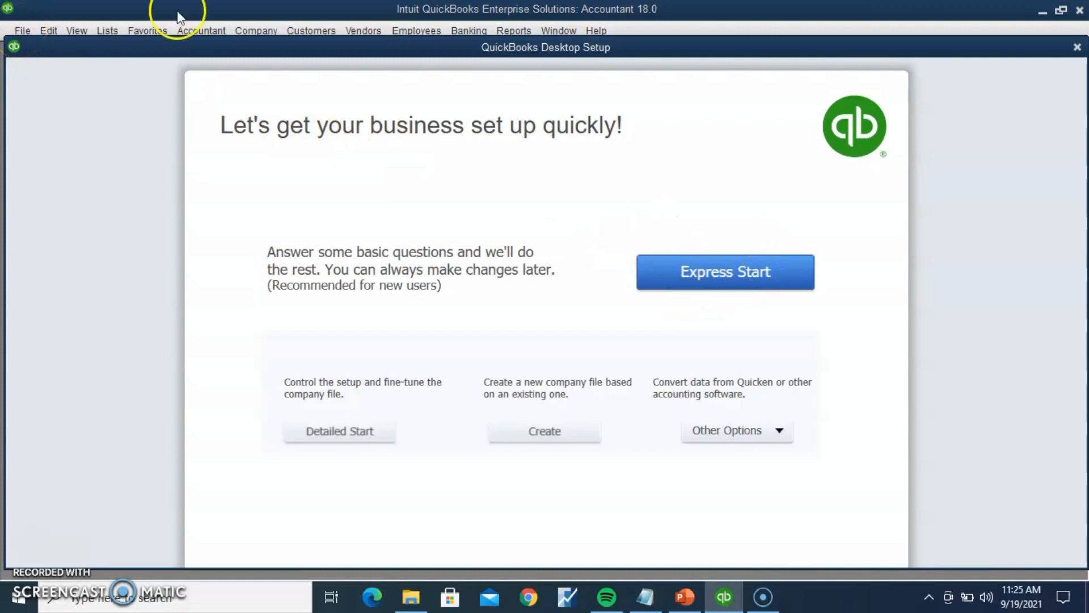
pyautogui.click(1077, 47)
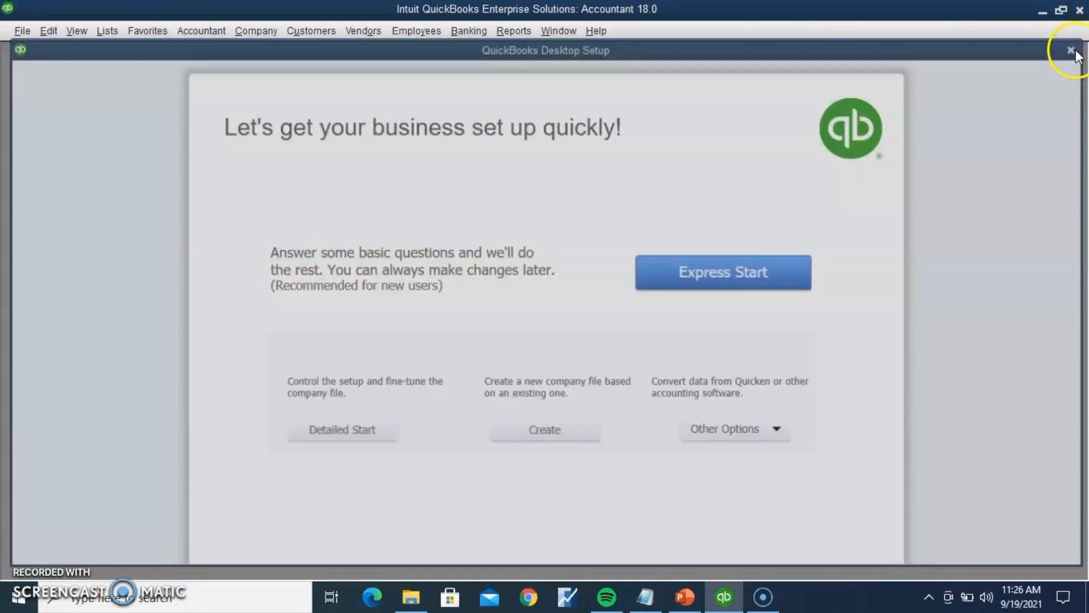
# Start a new company file with Express Start and enter ANAB COMPANY as the business name.
pyautogui.click(20, 30)
pyautogui.click(51, 56)
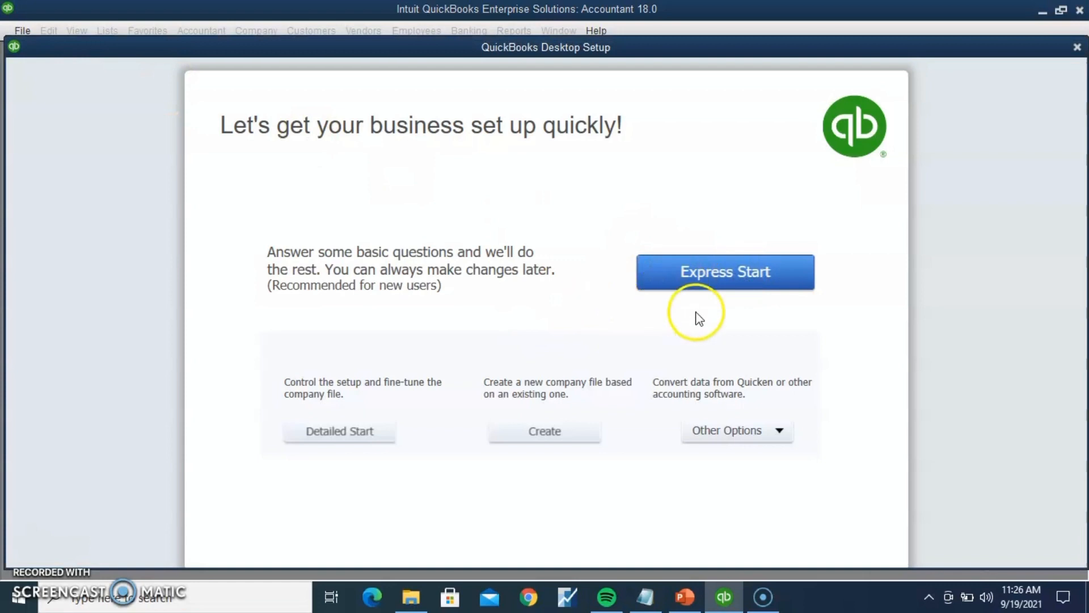
pyautogui.click(733, 278)
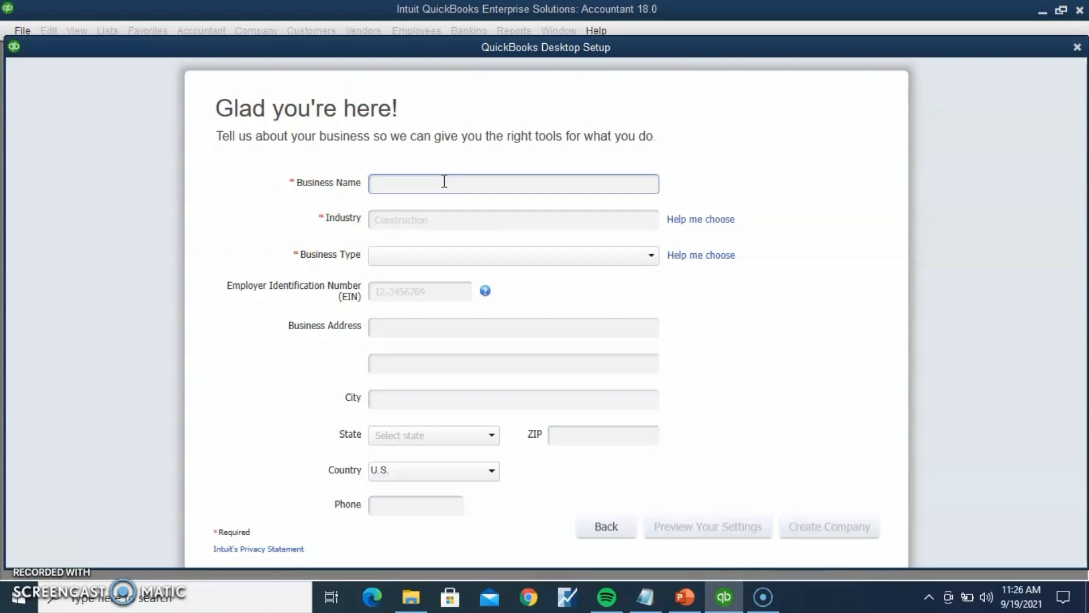
pyautogui.write('ANAB COMPANY')
# Look through the suggested industries and set the company's industry to General Product-based Business.
pyautogui.click(476, 219)
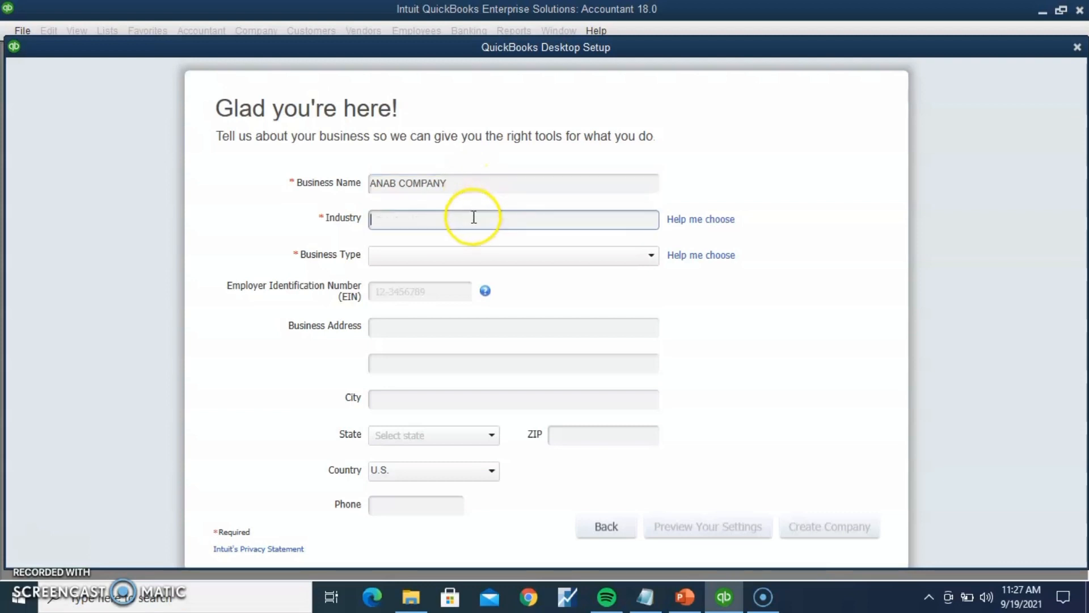
pyautogui.click(711, 226)
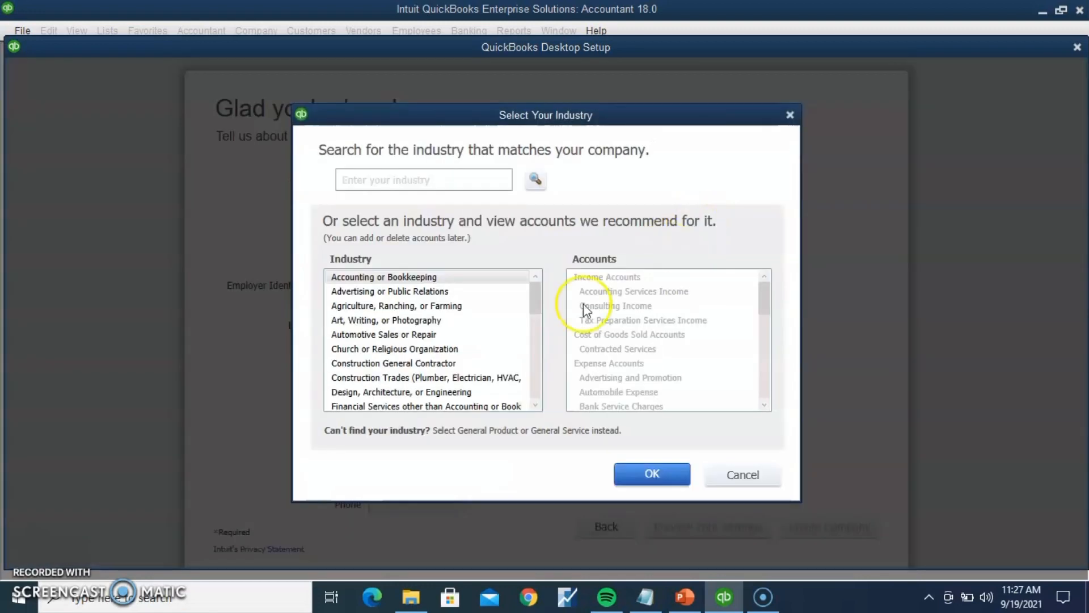
pyautogui.click(484, 352)
pyautogui.press('Down')
pyautogui.press('Down')
pyautogui.press('Down')
pyautogui.press('Down')
pyautogui.press('Down')
pyautogui.press('Down')
pyautogui.press('Down')
pyautogui.press('Down')
pyautogui.press('Down')
pyautogui.press('Down')
pyautogui.press('Down')
pyautogui.press('Down')
pyautogui.press('Down')
pyautogui.press('Down')
pyautogui.press('Down')
pyautogui.press('Down')
pyautogui.press('Down')
pyautogui.press('Down')
pyautogui.press('Down')
pyautogui.press('Down')
pyautogui.press('Down')
pyautogui.press('Down')
pyautogui.press('Down')
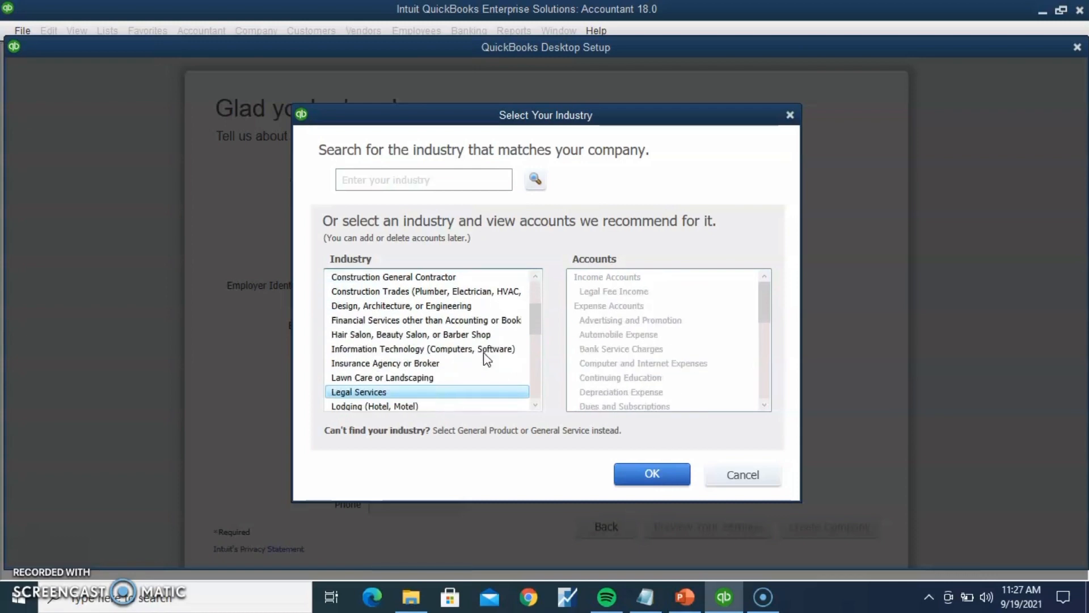
pyautogui.press('Down')
pyautogui.press('Down')
pyautogui.press('Down')
pyautogui.press('Down')
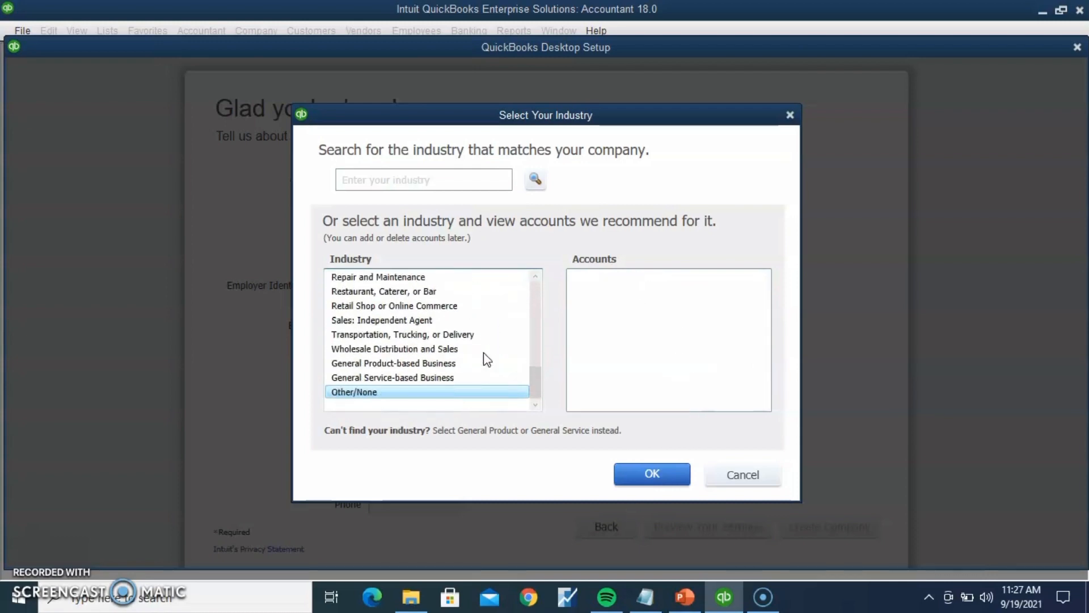
pyautogui.click(473, 363)
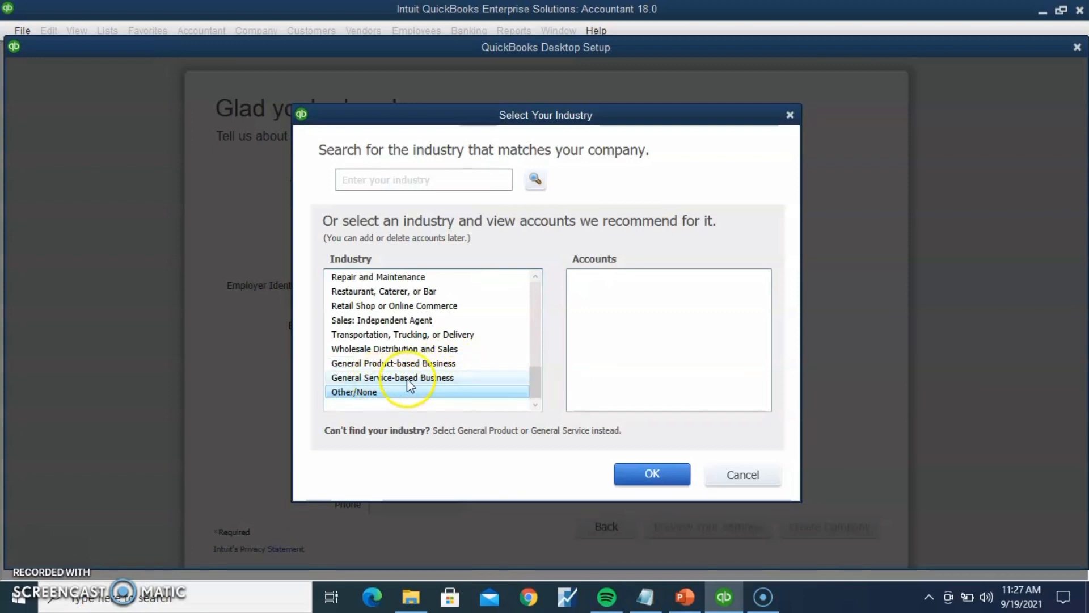
pyautogui.click(439, 365)
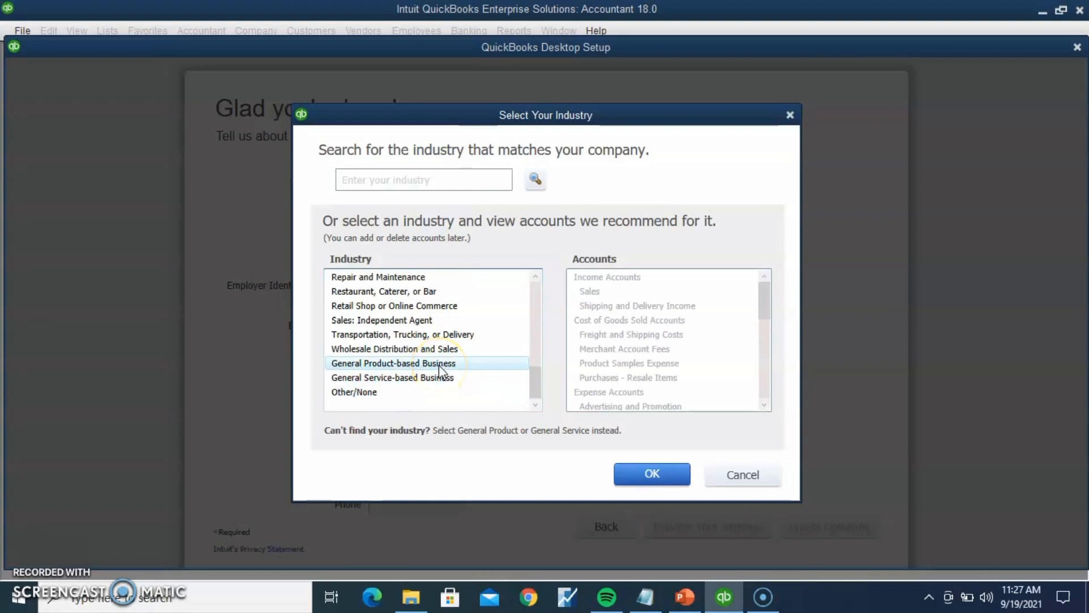
pyautogui.click(651, 476)
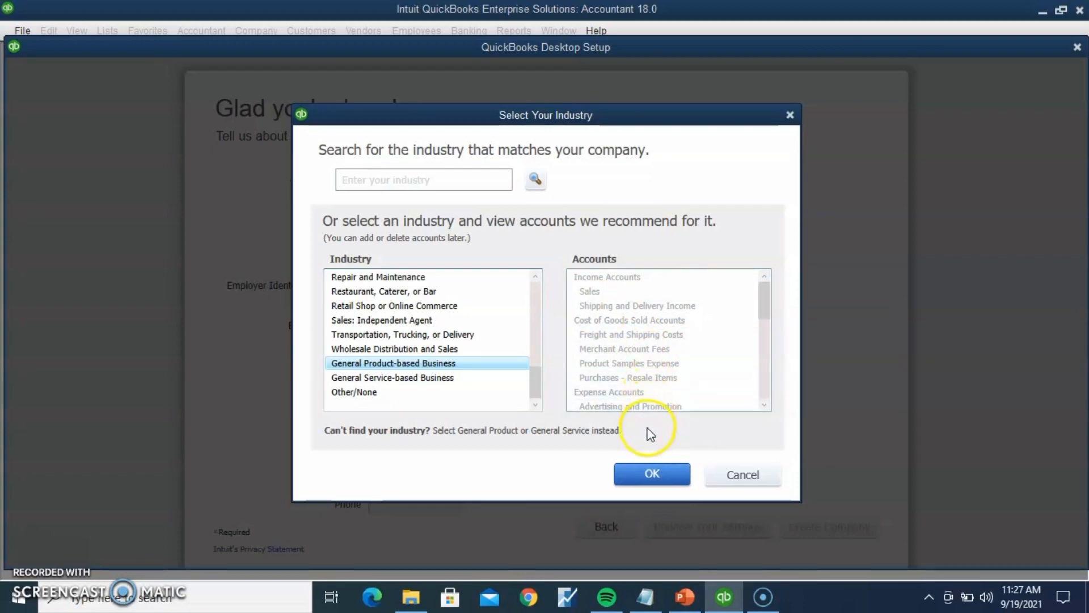
pyautogui.click(645, 474)
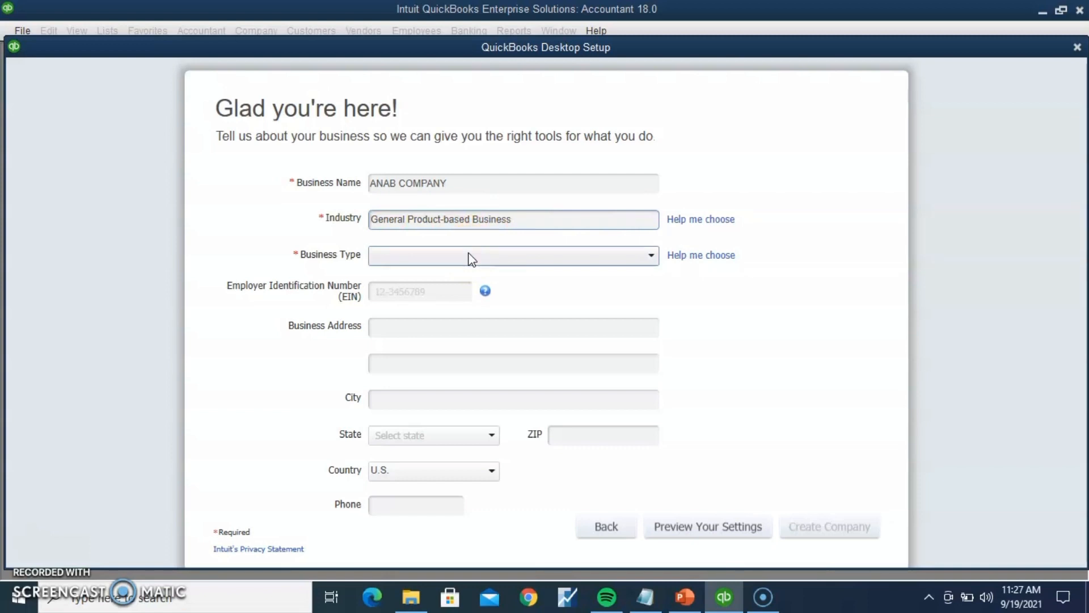
# Set the business type to Partnership or LLP, leaving the Employer Identification Number blank.
pyautogui.click(654, 256)
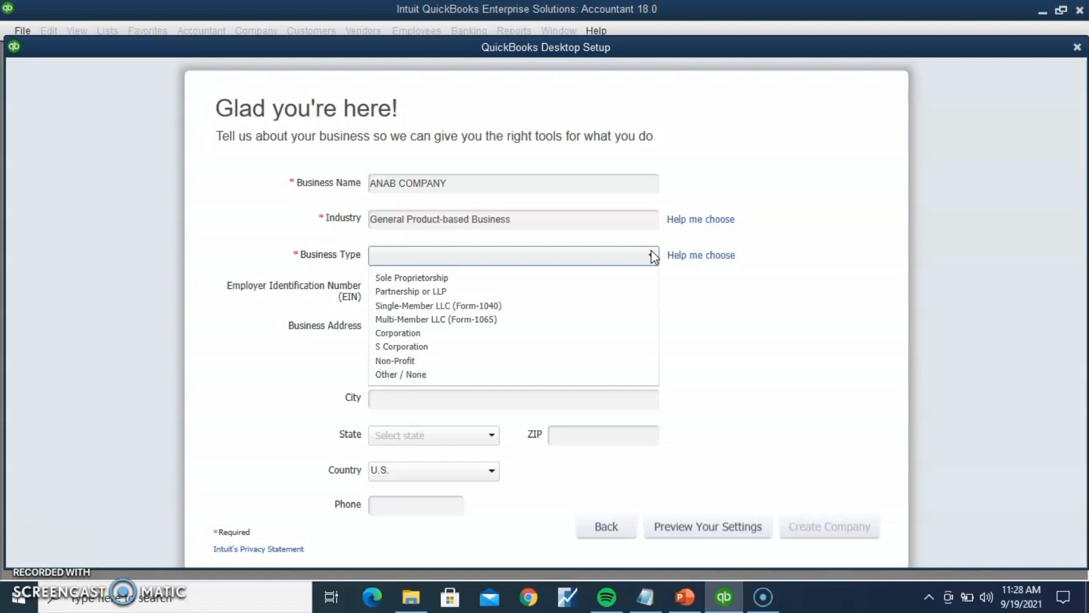
pyautogui.click(436, 292)
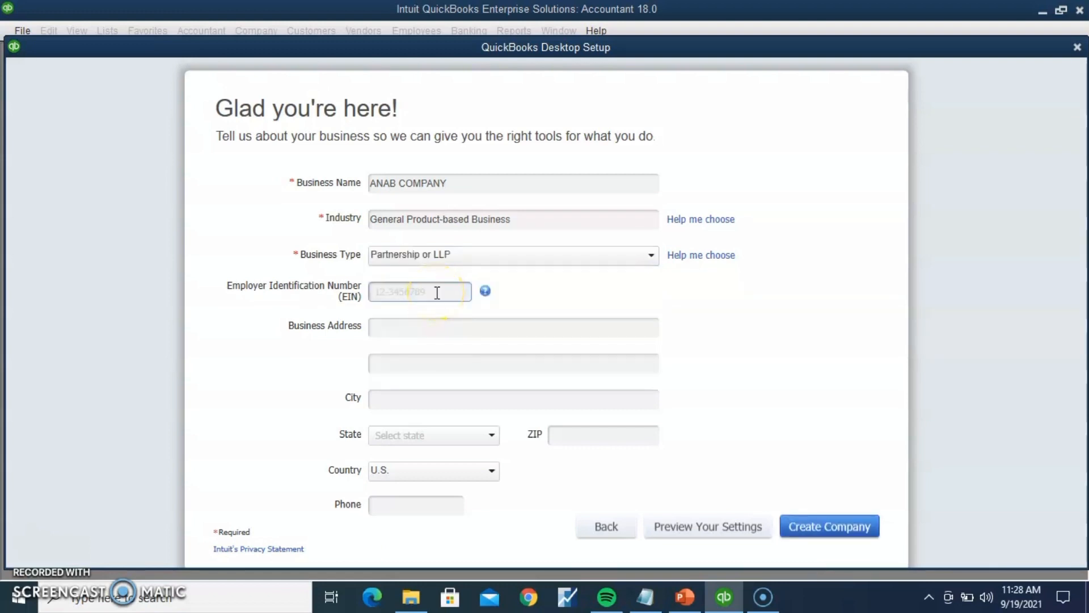
pyautogui.click(474, 328)
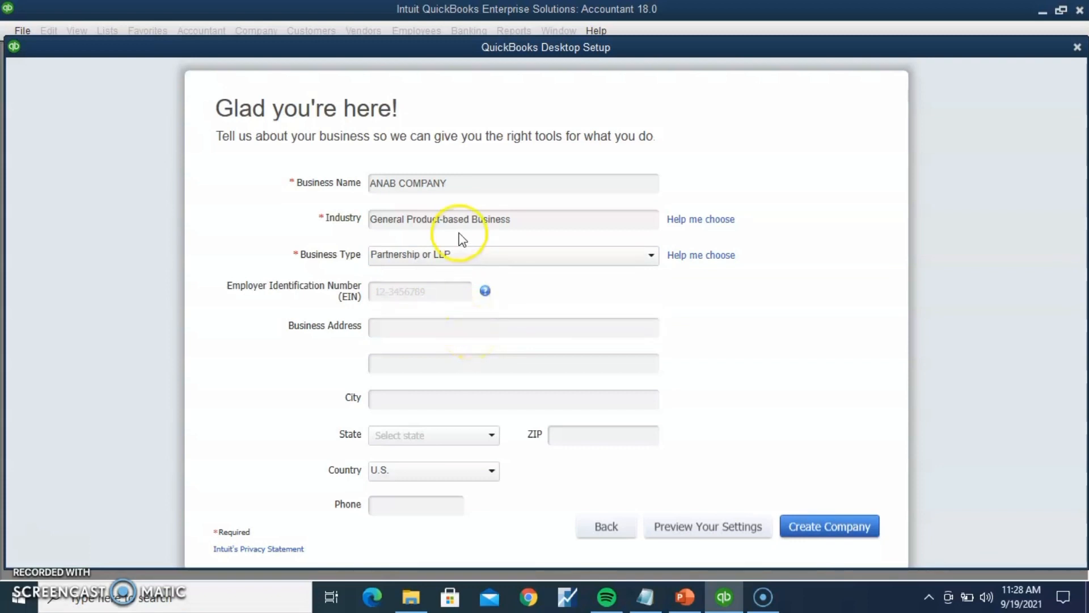
# Copy the business name into the first line of the business address.
pyautogui.moveTo(466, 166); pyautogui.dragTo(340, 186)
pyautogui.hotkey('ctrl', 'c')
pyautogui.click(405, 326)
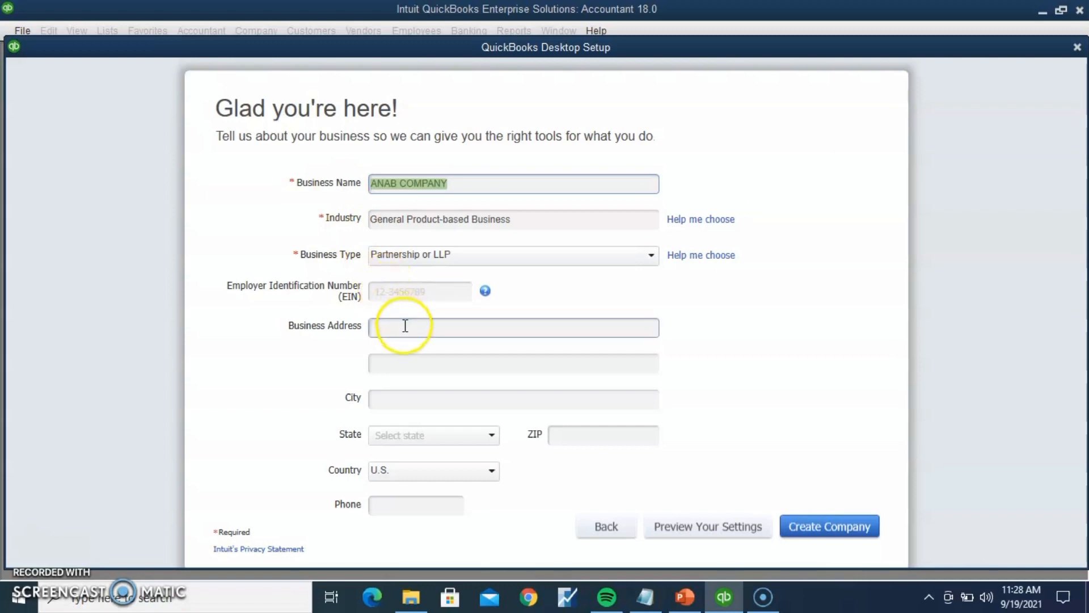
pyautogui.hotkey('ctrl', 'v')
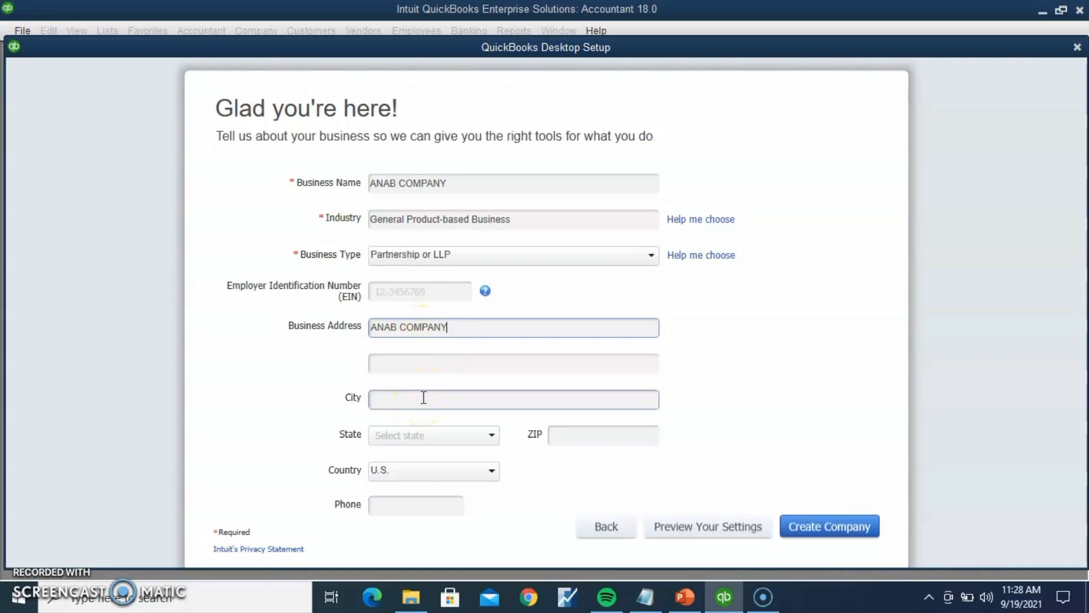
# Complete the business address by filling in the city and ZIP code and choosing HI as the state.
pyautogui.write('M')
pyautogui.press('BackSpace')
pyautogui.click(424, 397)
pyautogui.write('MO')
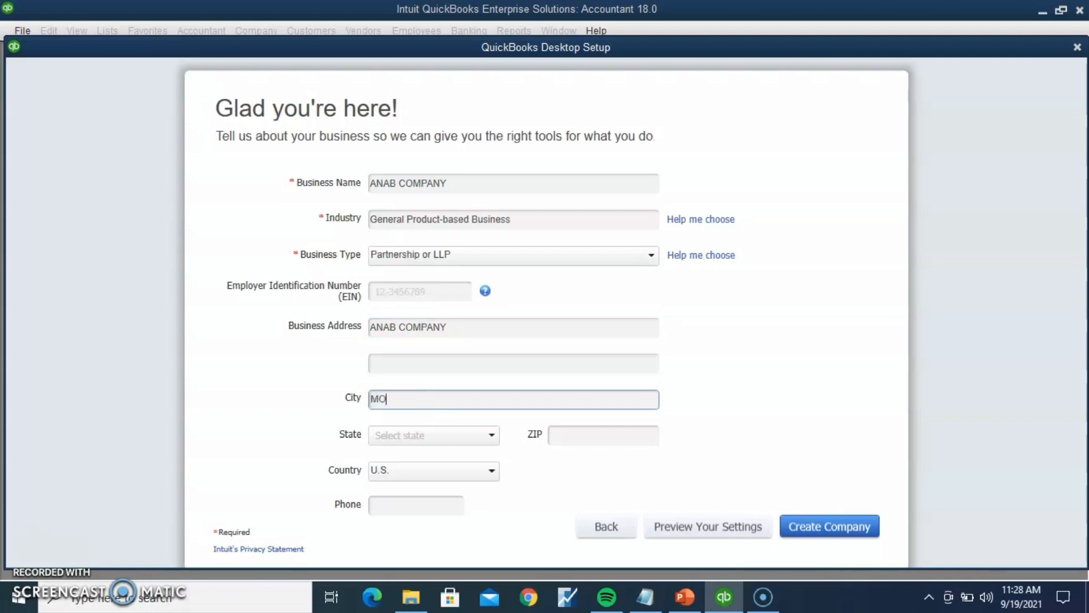
pyautogui.write('GADISHU')
pyautogui.click(425, 437)
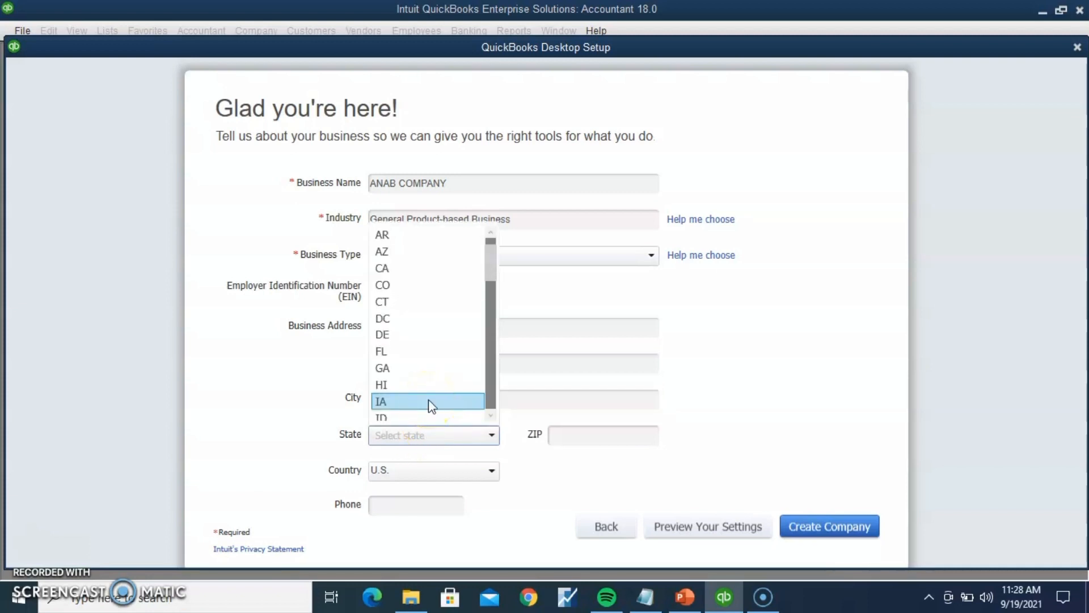
pyautogui.click(425, 385)
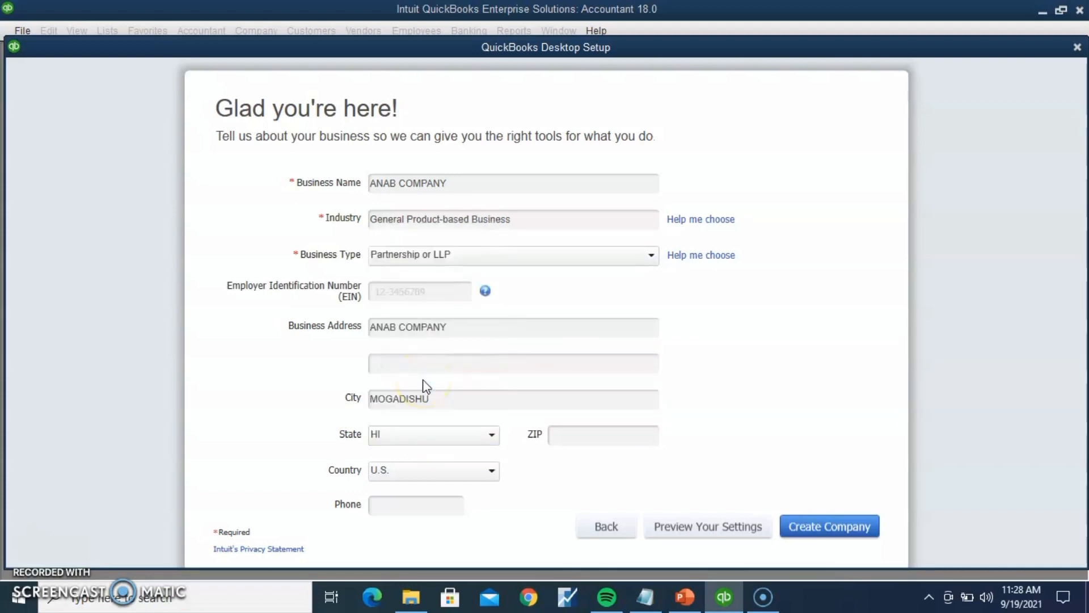
pyautogui.click(650, 435)
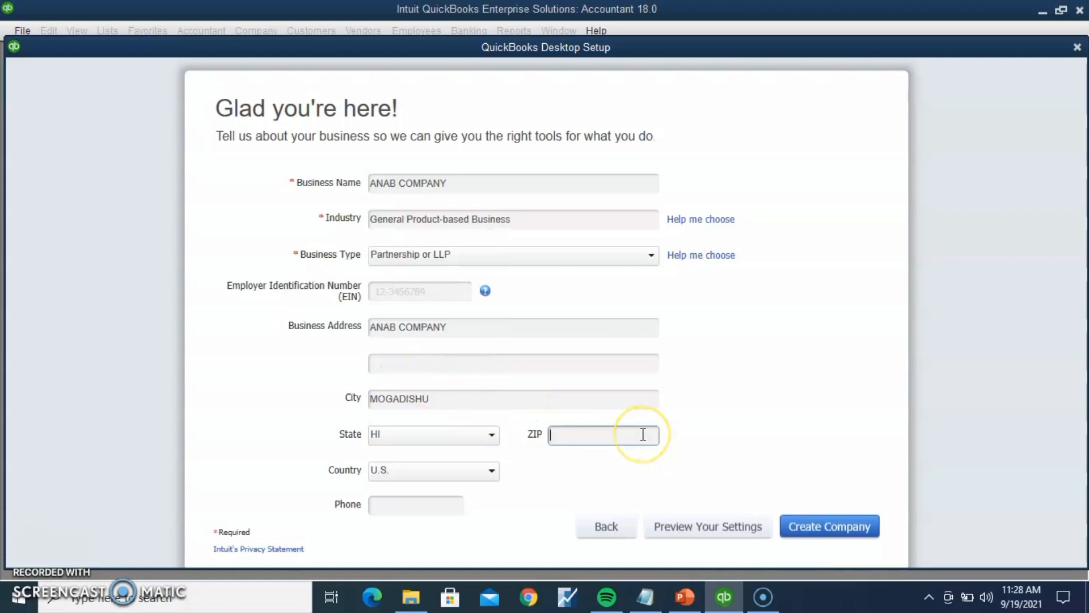
pyautogui.write('252')
# Set the company's country to Other and fill in its phone number.
pyautogui.click(490, 471)
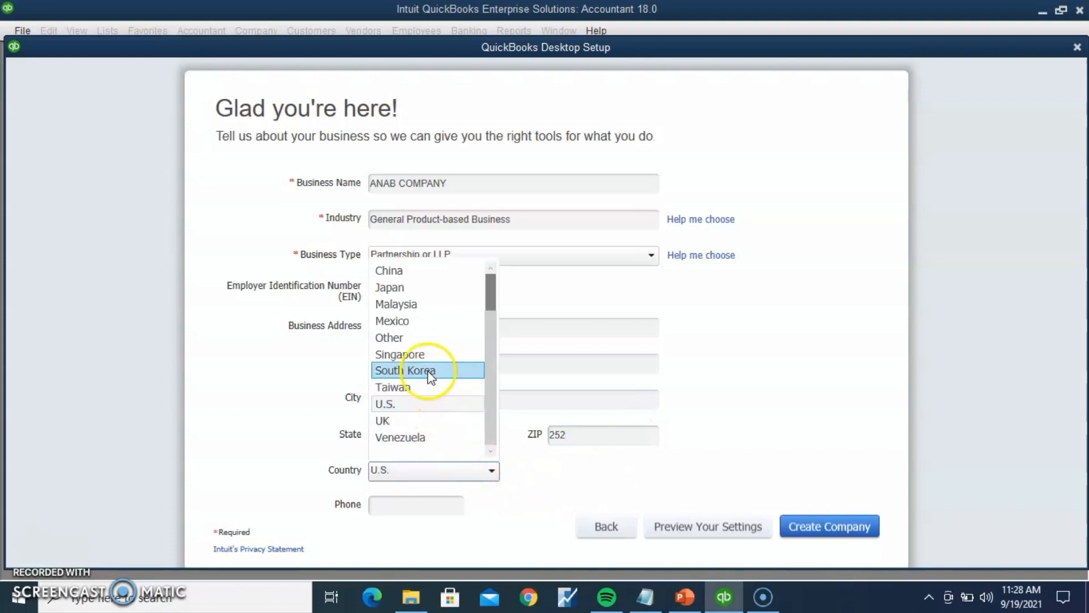
pyautogui.click(421, 340)
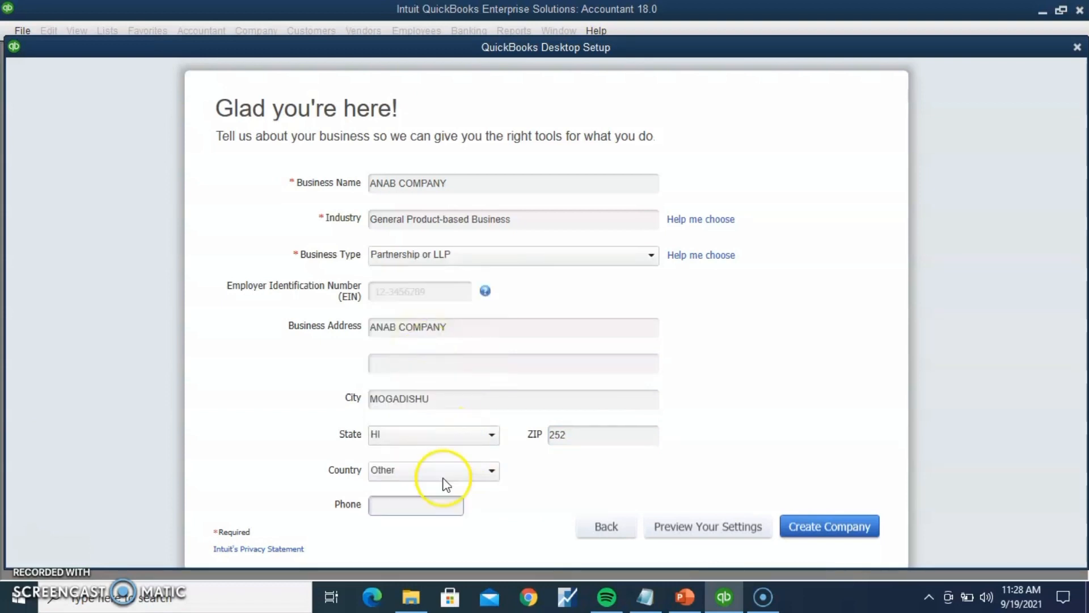
pyautogui.click(430, 508)
pyautogui.write('1111111111')
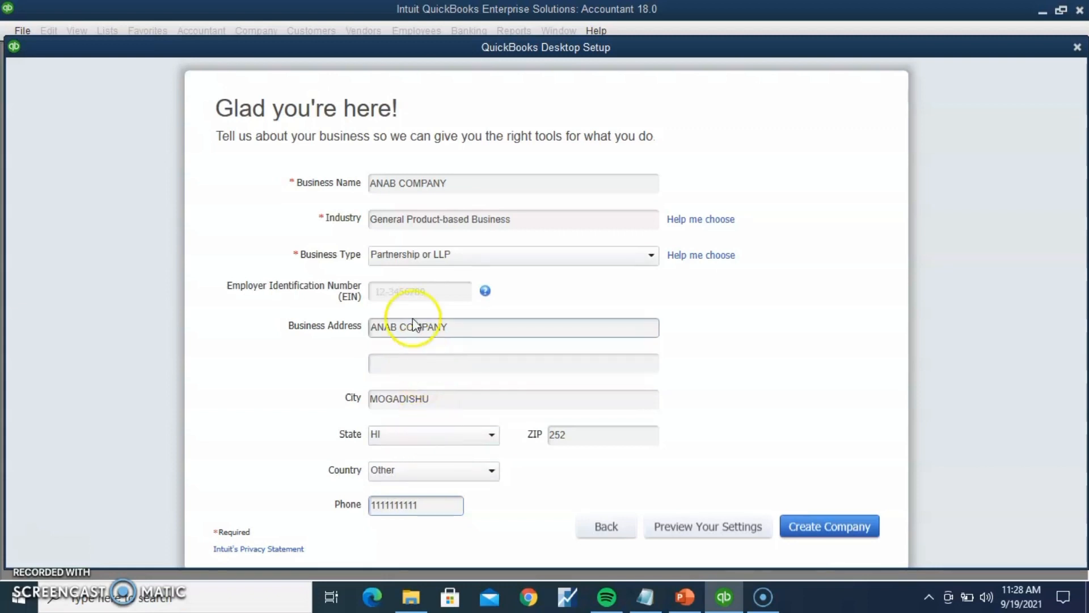
# Create the company and start working in it without adding contacts, products or bank accounts.
pyautogui.click(829, 531)
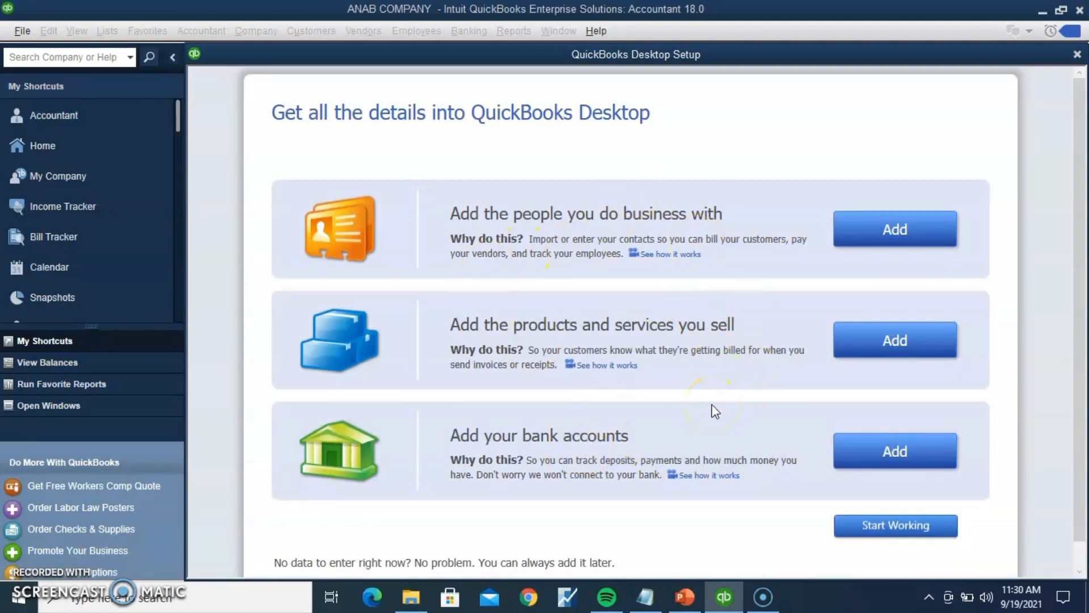
pyautogui.click(878, 529)
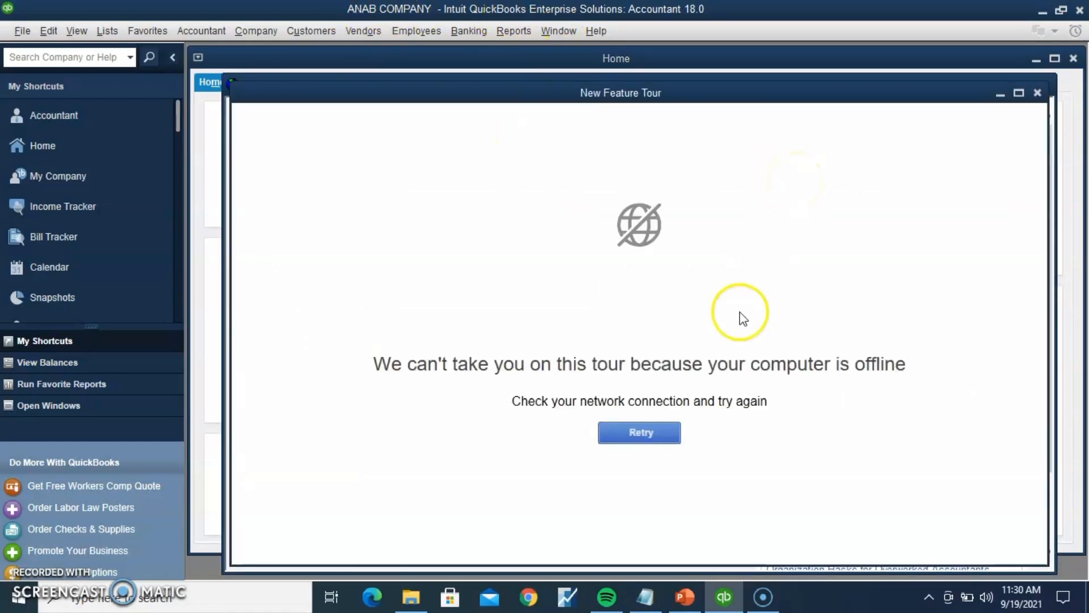
# Close the New Feature Tour and the Accountant Center to get back to the Home page.
pyautogui.click(1038, 93)
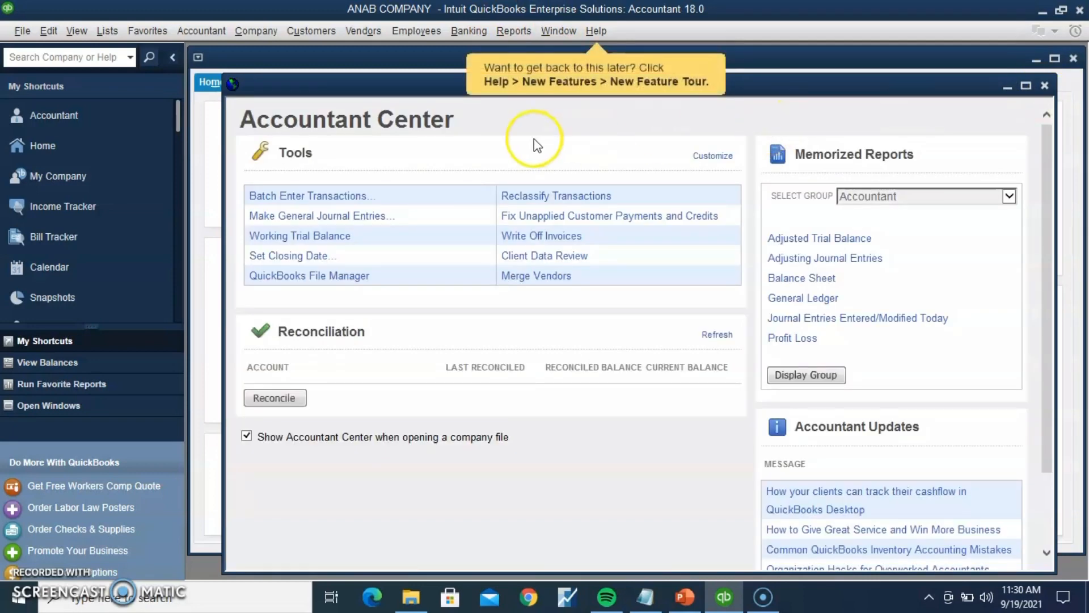
pyautogui.click(1026, 86)
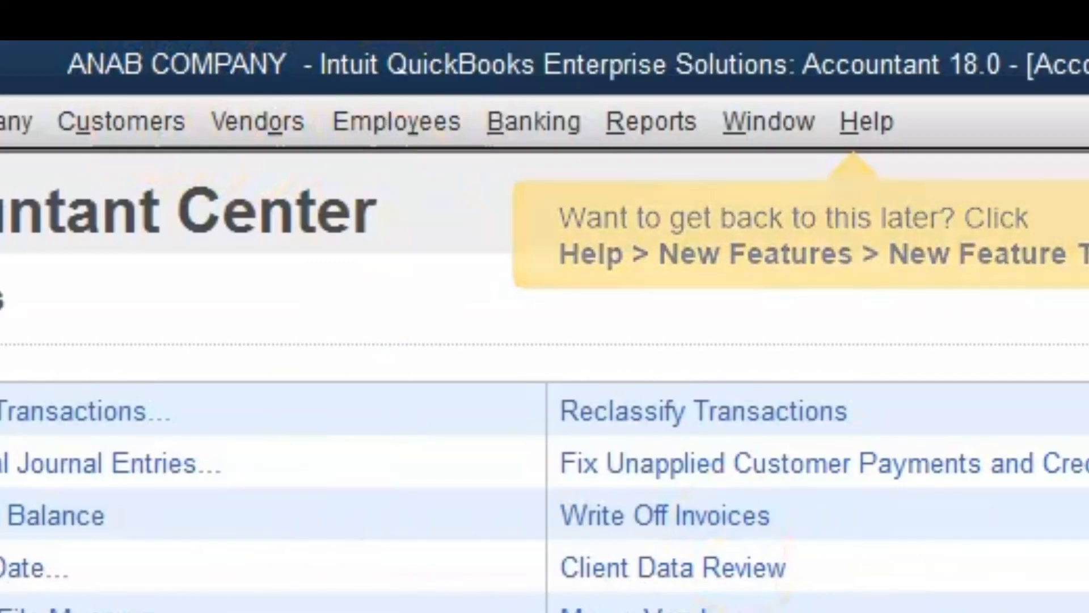
pyautogui.press('Escape')
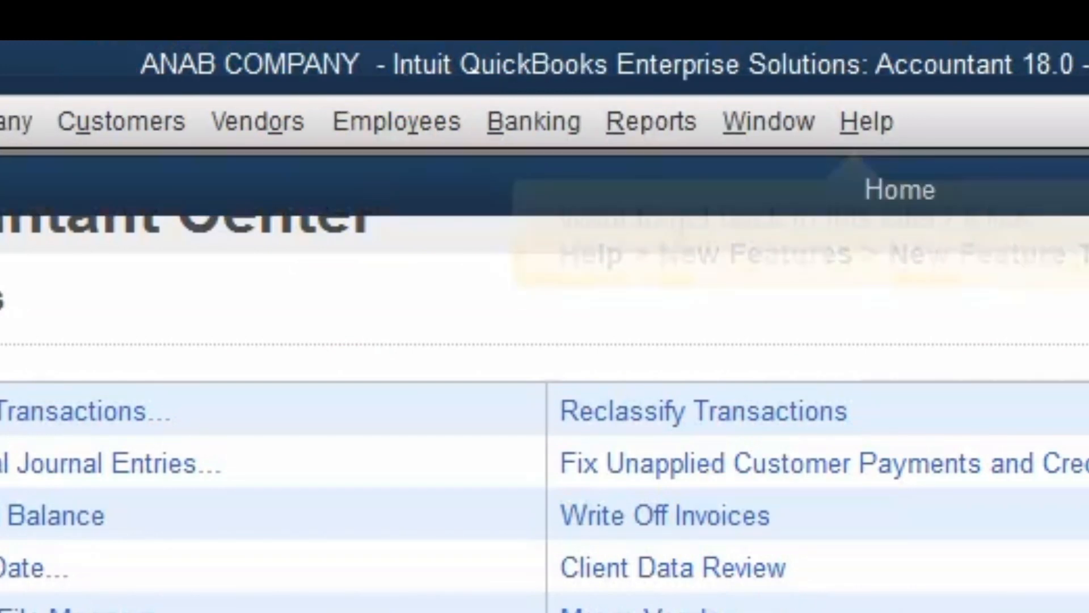